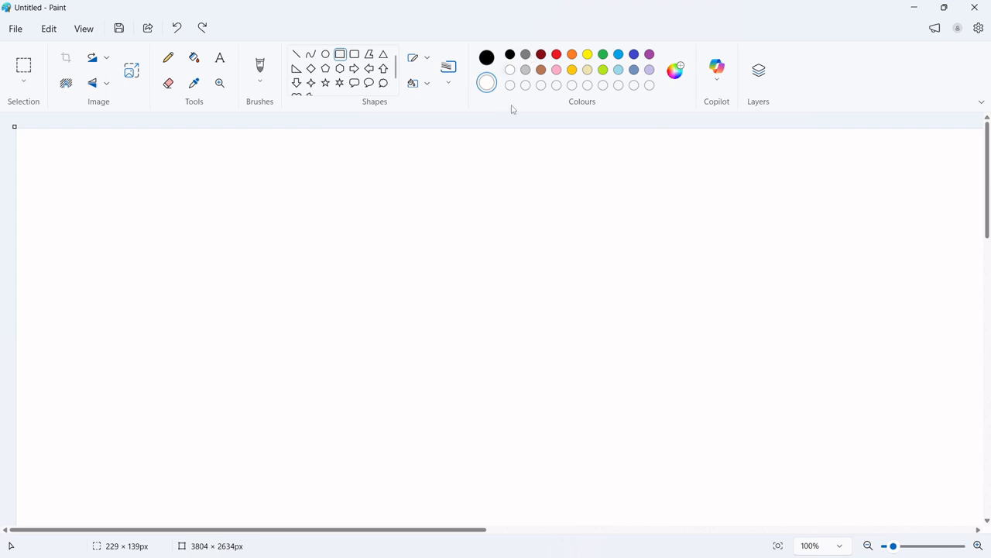
Draw a black rectangle about 213 × 123 px in the upper middle of the canvas
click(487, 59)
click(341, 59)
drag(398, 194, 510, 258)
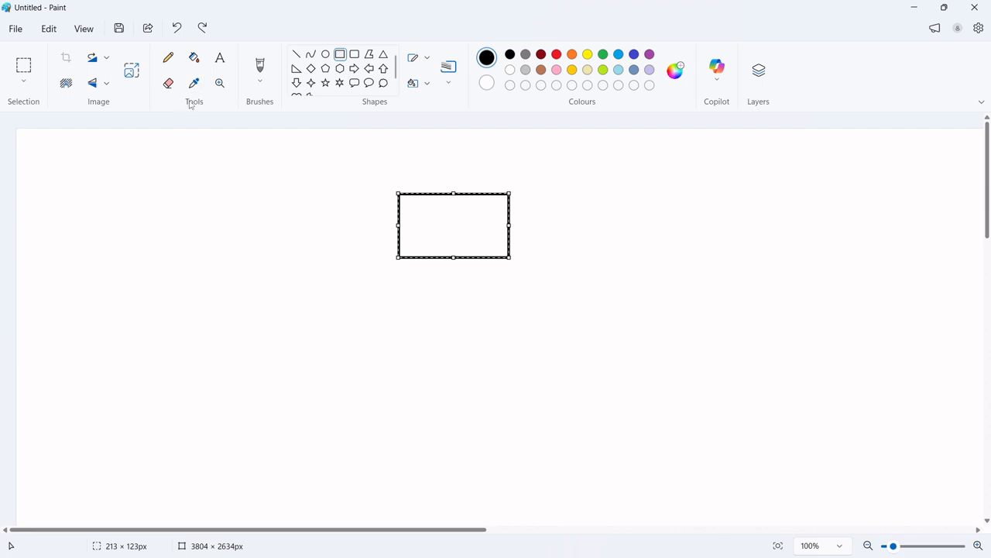
Set the text font size to 12 and place a text box inside the rectangle
click(219, 59)
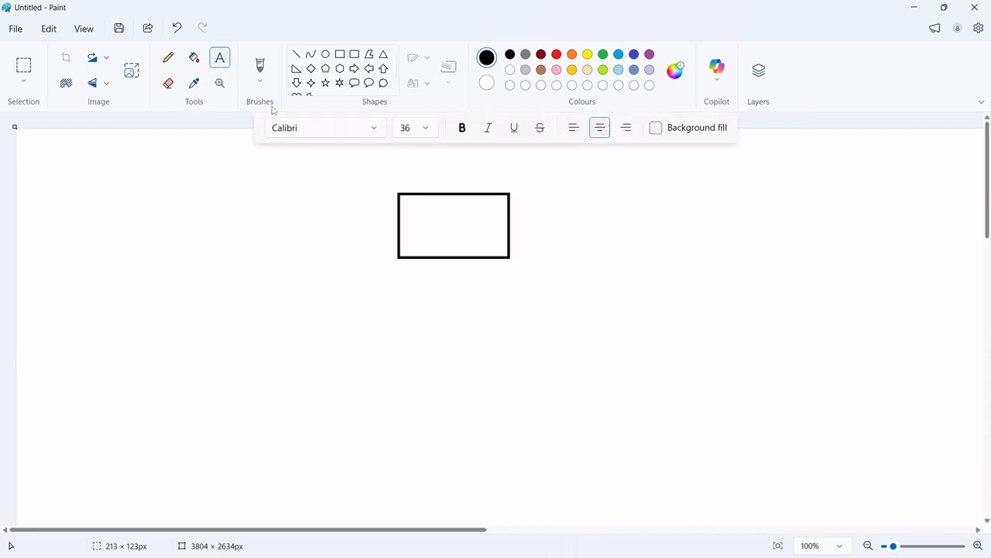
click(406, 207)
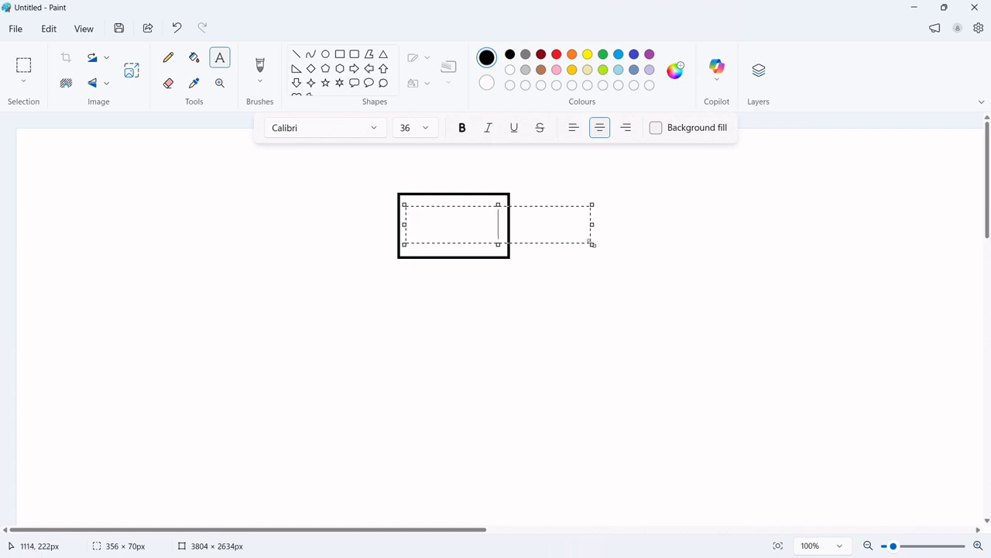
click(427, 130)
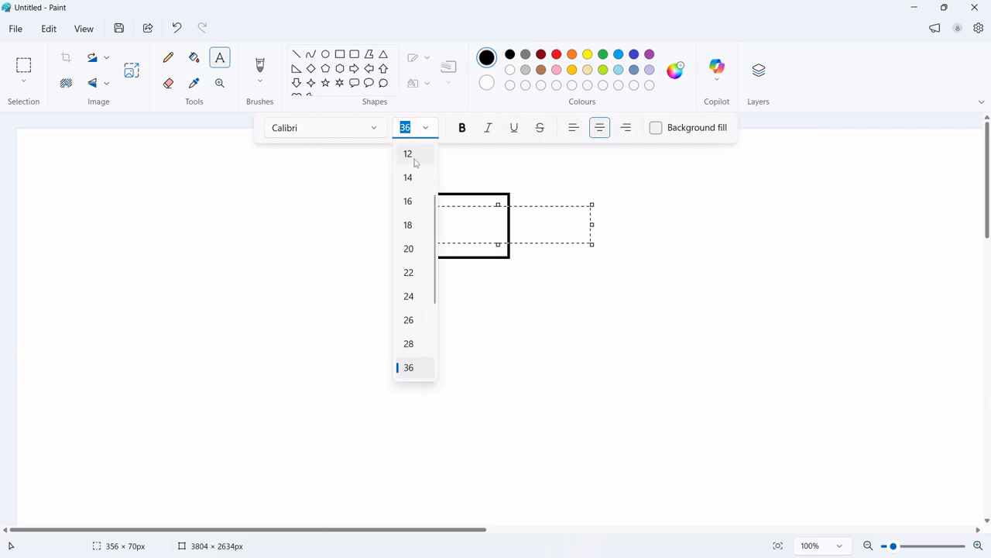
click(414, 159)
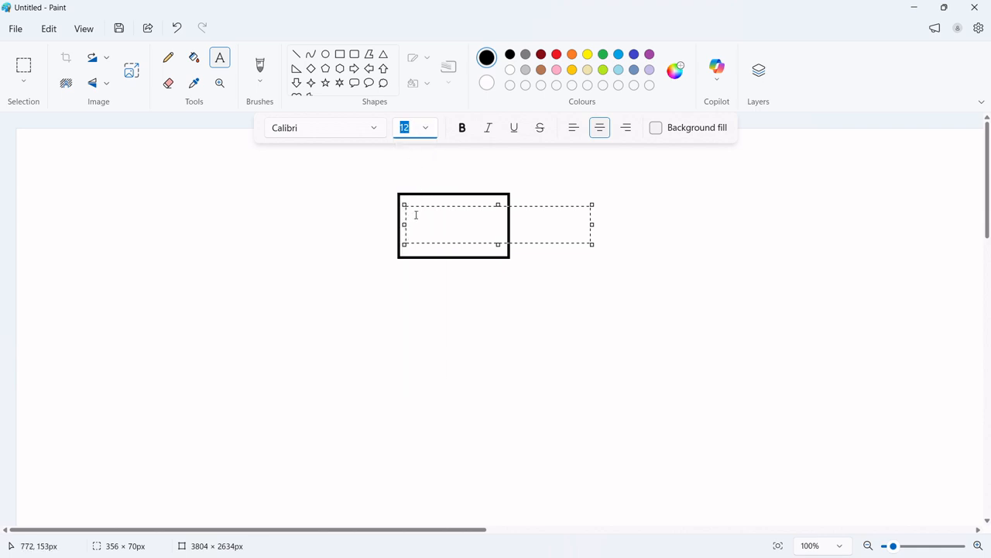
text(36)
key(Return)
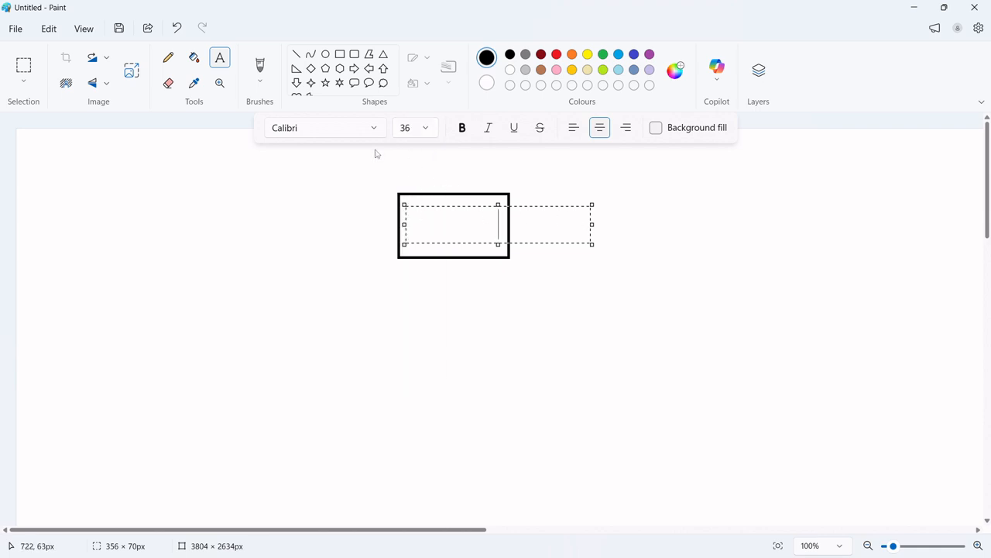
click(427, 130)
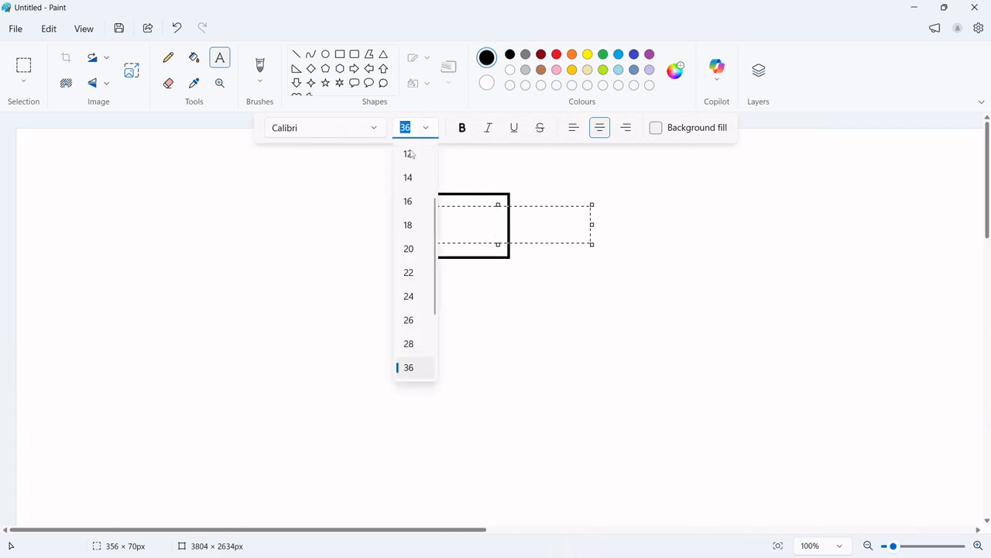
click(407, 155)
click(405, 178)
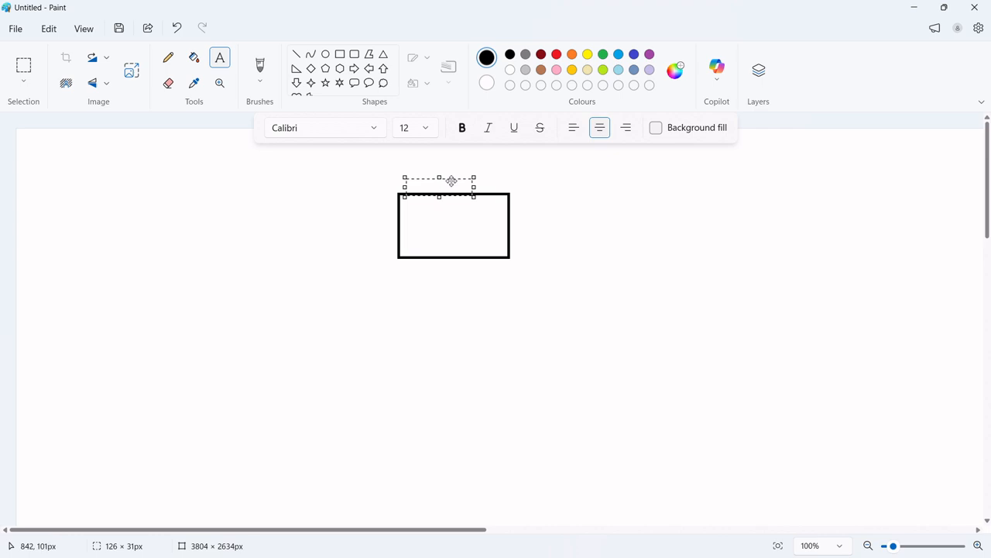
drag(451, 179, 471, 204)
Type CAD, With and the presenter's name on three separate lines in the text box
text(CAD)
key(Return)
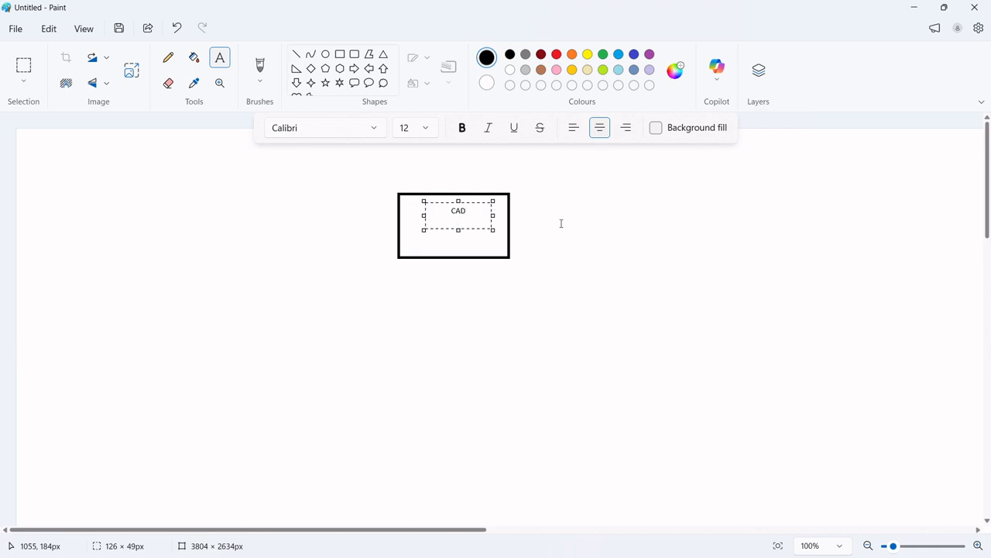
text(With)
key(Return)
text(Mr Hew)
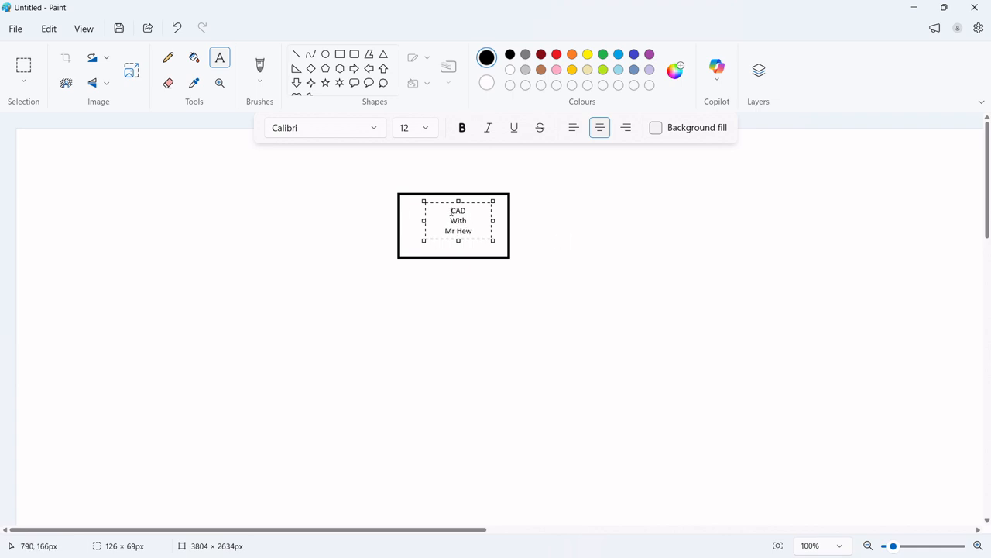
Colour all of the text red
drag(451, 211, 469, 230)
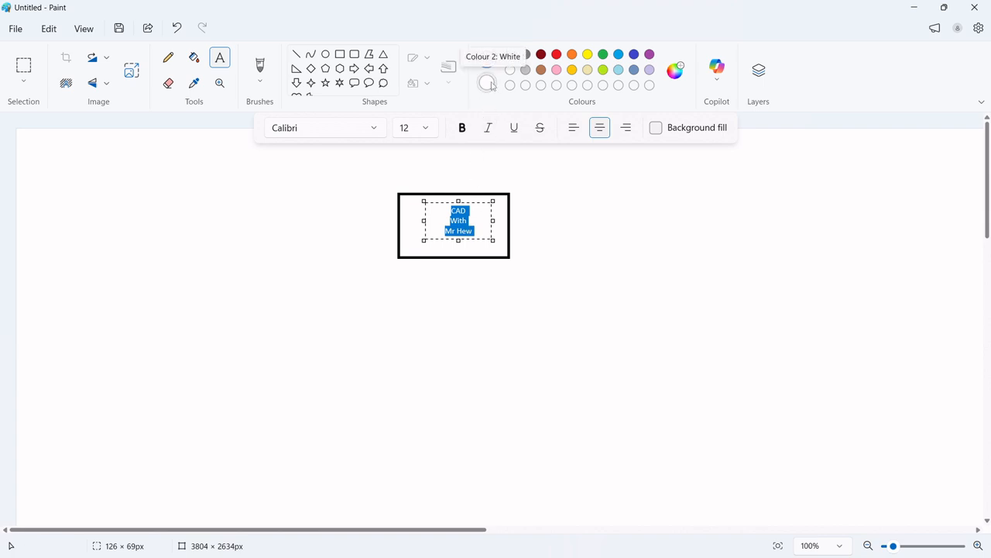
click(557, 55)
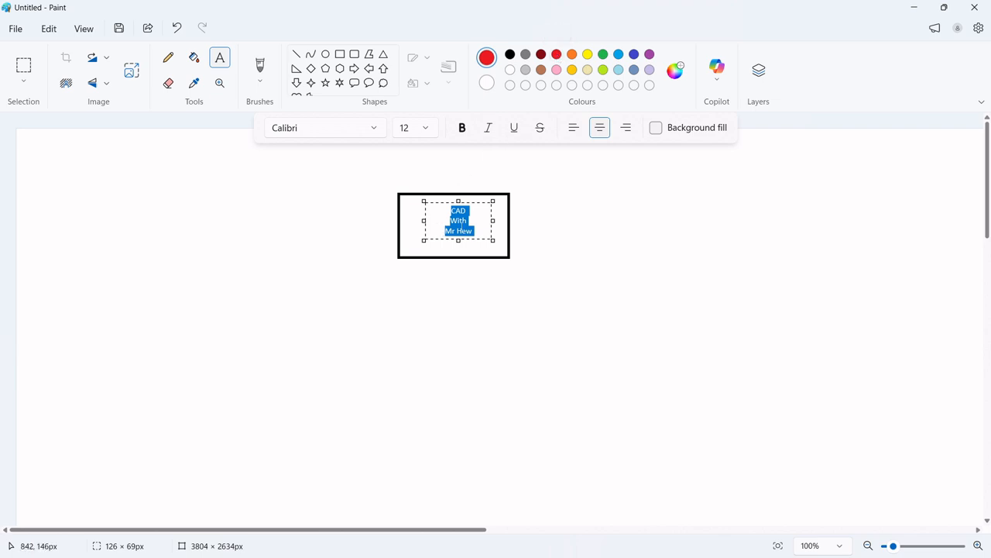
click(477, 229)
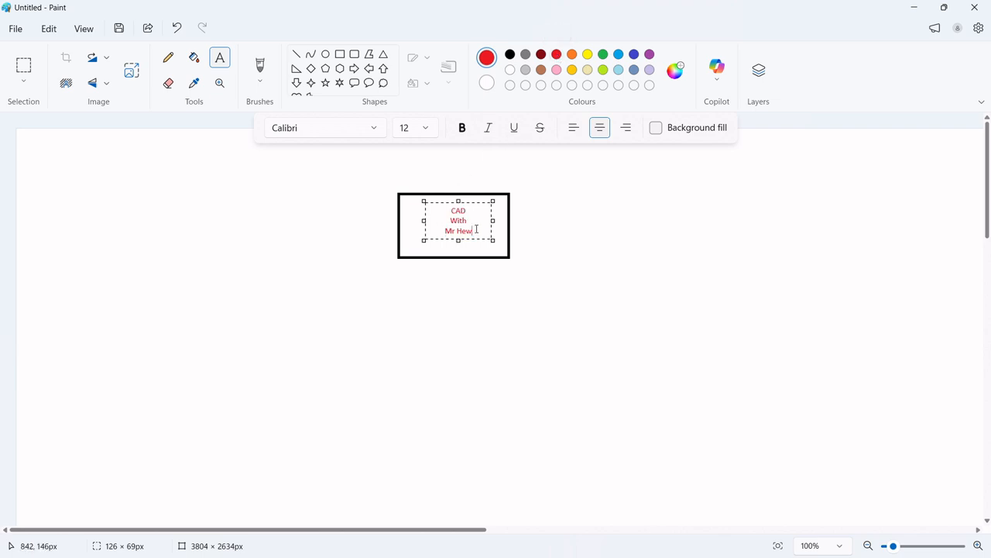
Make all of the text bold and italic
drag(474, 229, 448, 208)
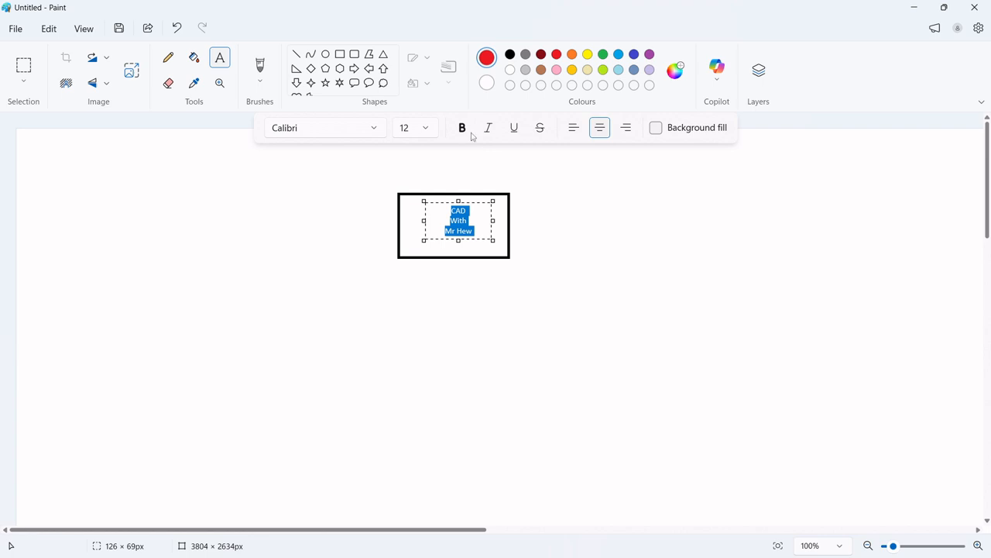
click(461, 129)
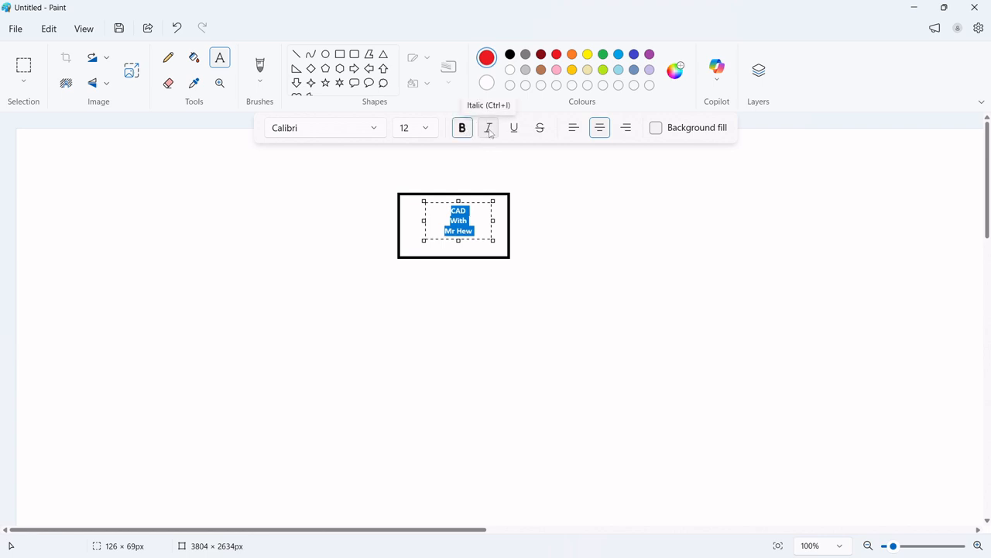
click(488, 128)
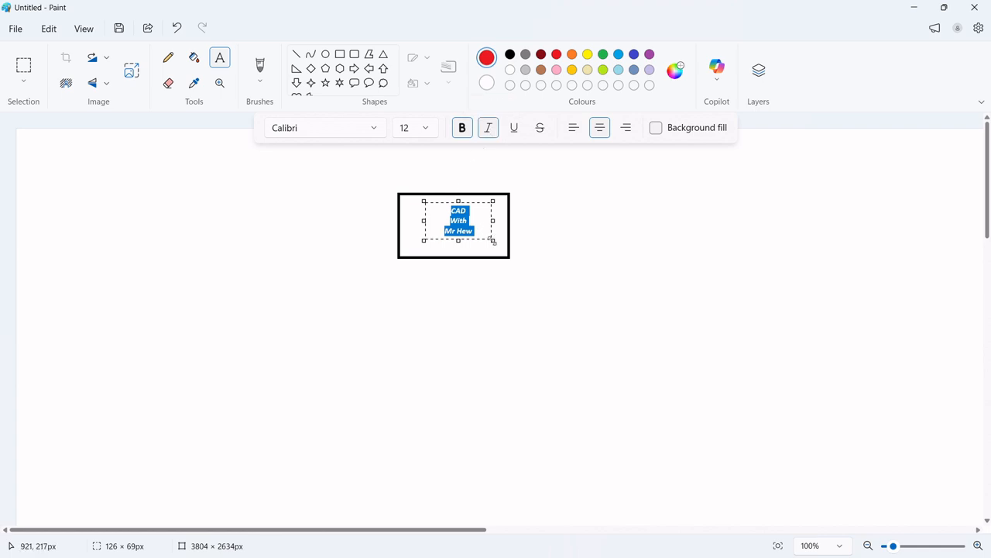
Enlarge the text step by step to 20 pt, nudging the text box to keep it inside the rectangle, then commit it
drag(492, 242, 496, 244)
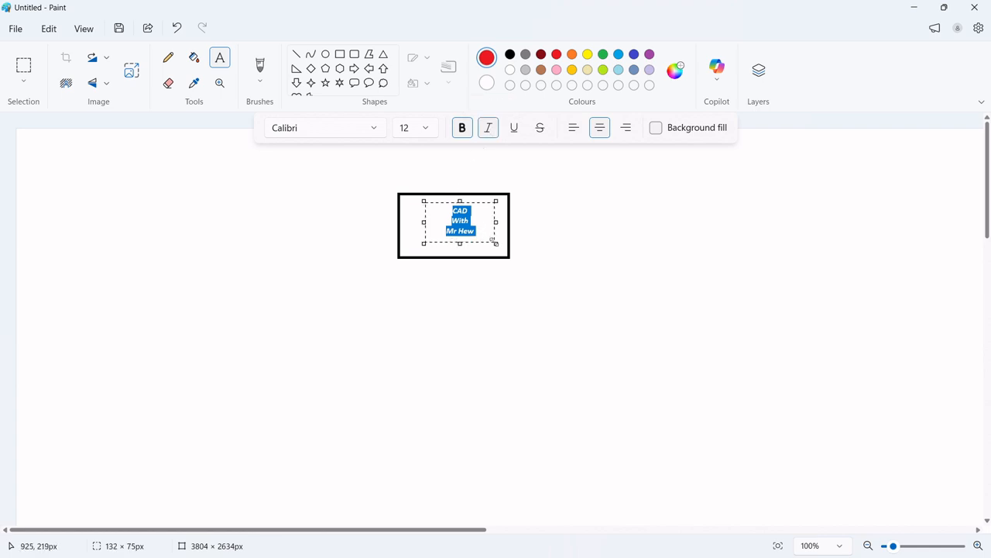
click(426, 129)
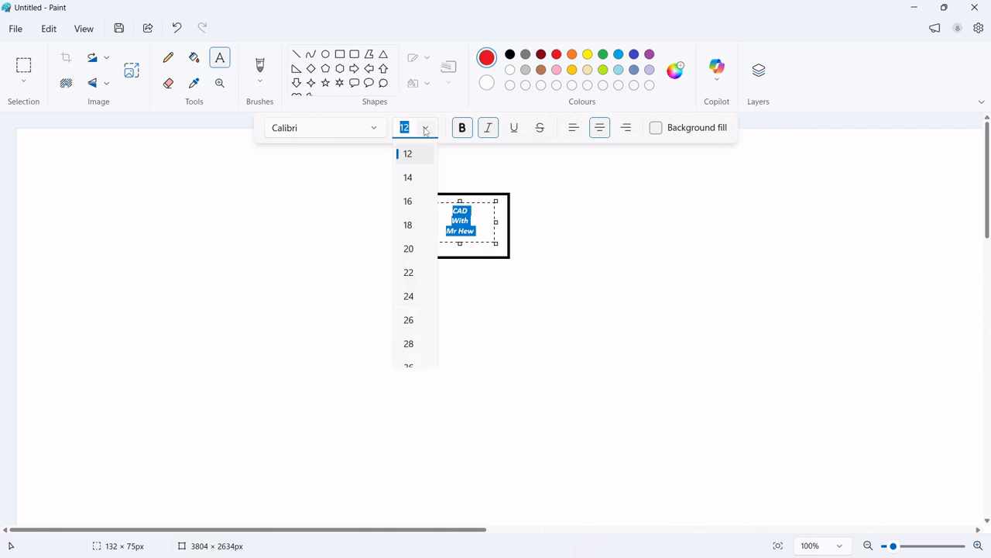
click(411, 178)
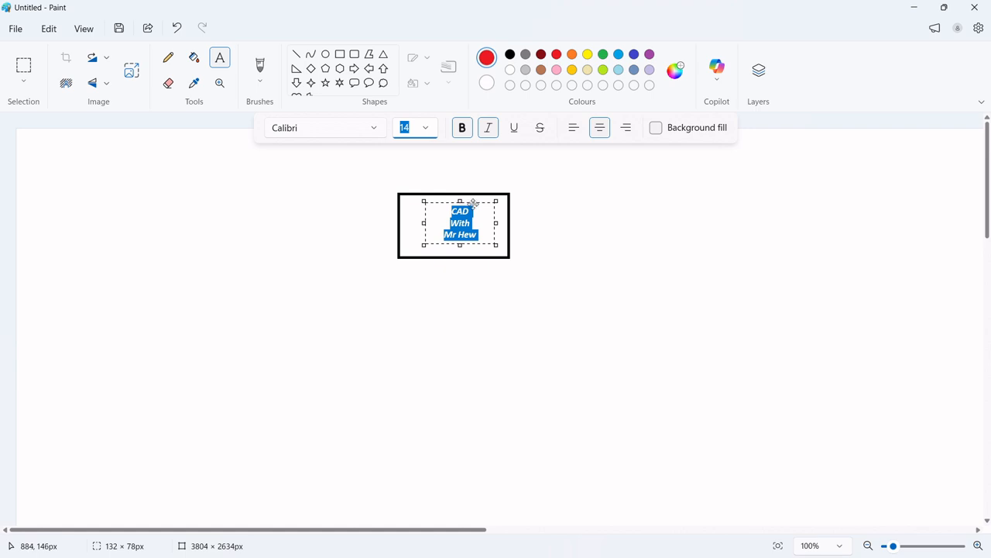
drag(473, 203, 467, 204)
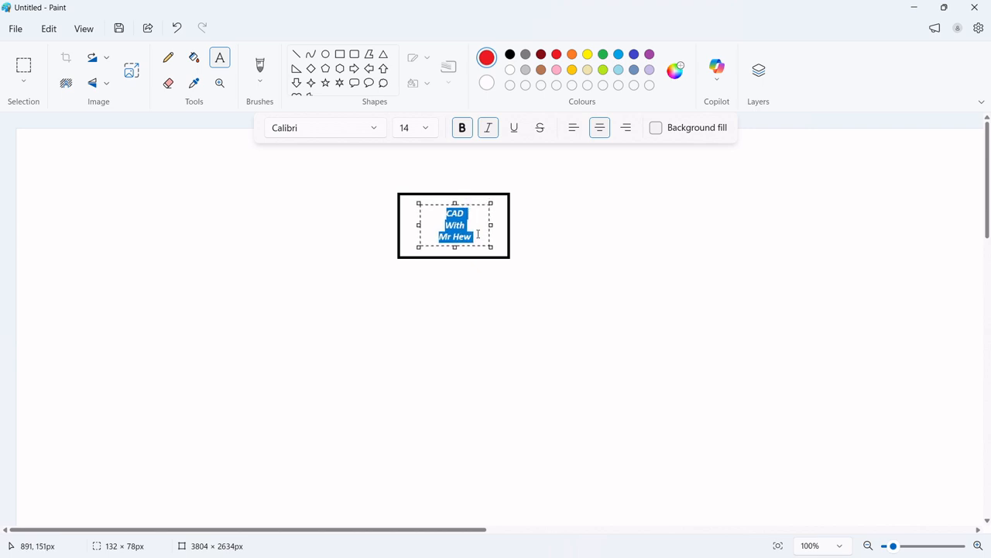
click(426, 129)
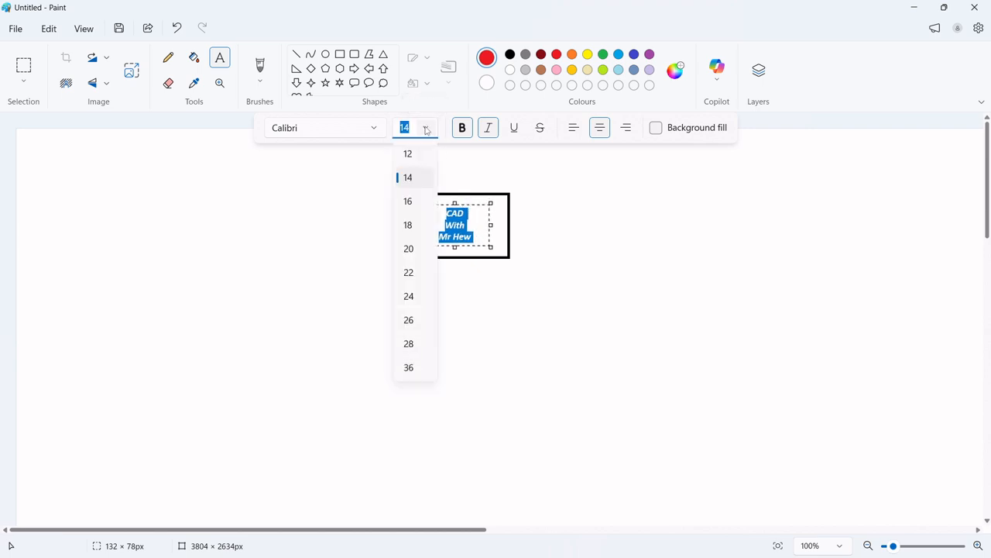
click(408, 201)
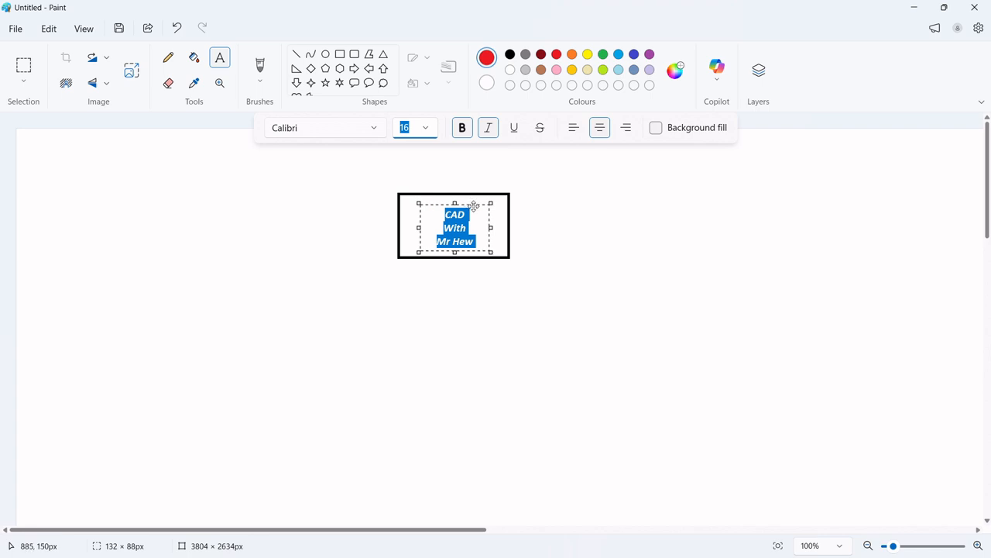
drag(474, 206, 474, 205)
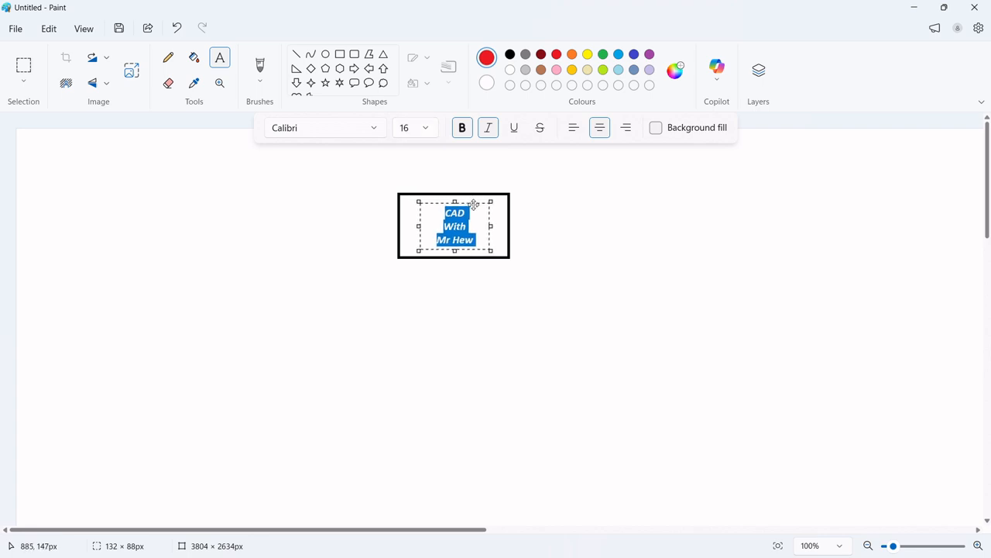
click(428, 130)
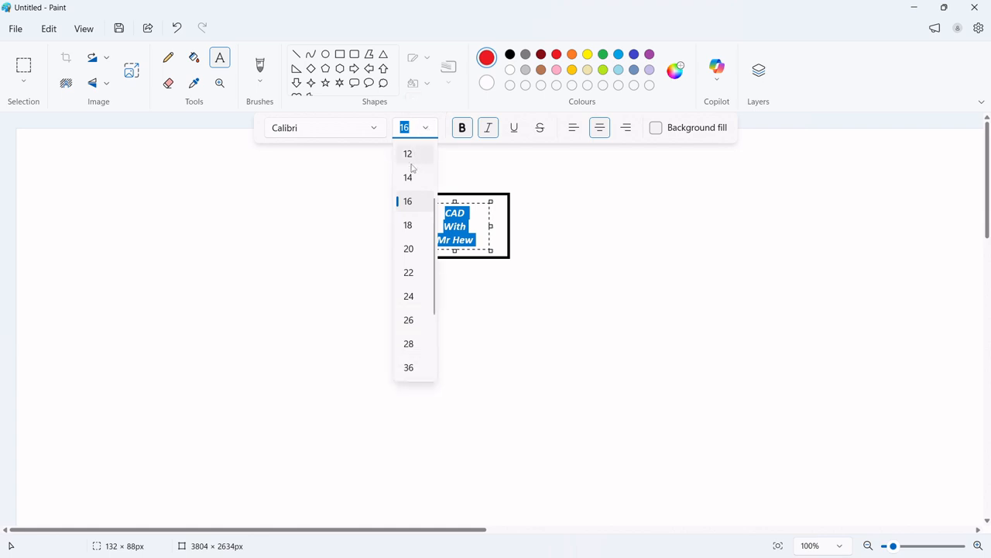
click(407, 225)
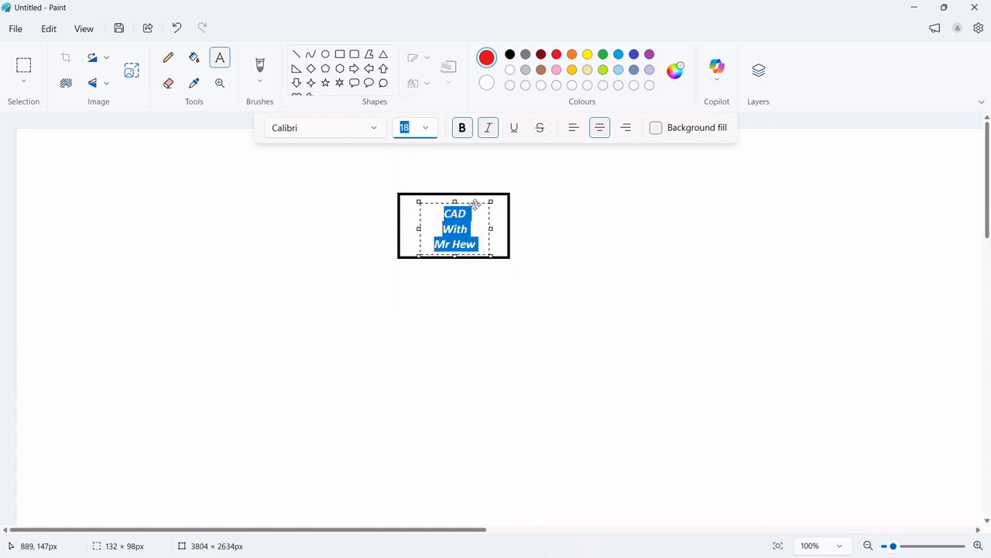
drag(476, 203, 474, 200)
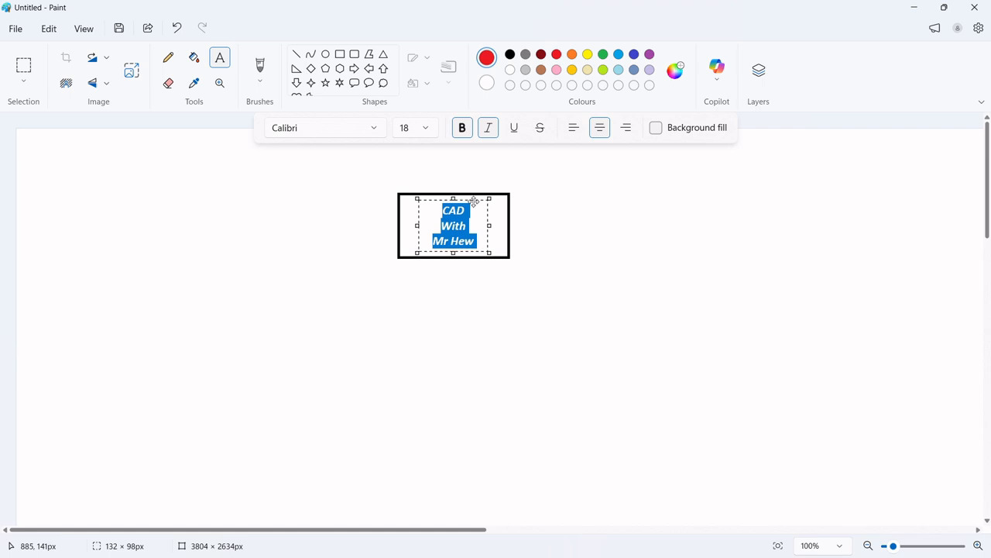
click(425, 129)
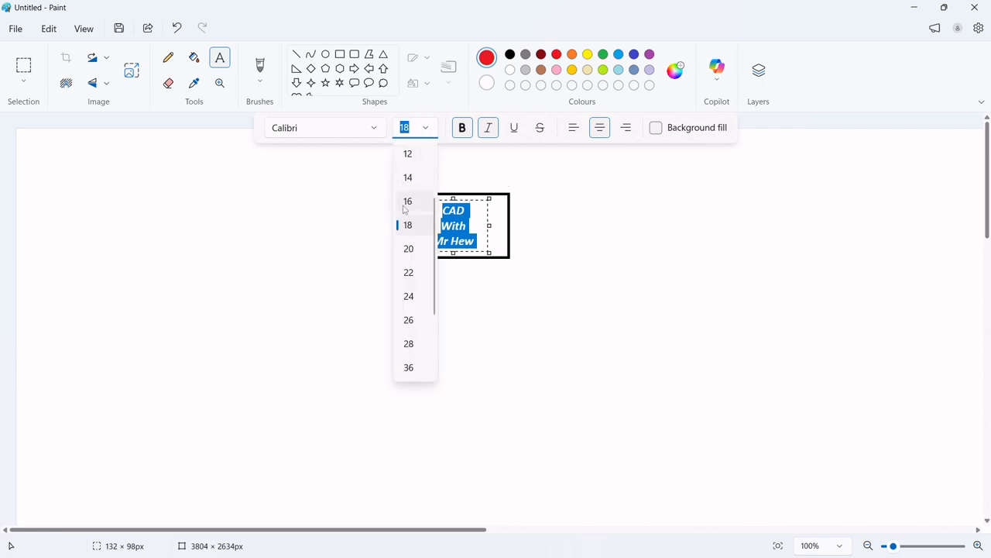
click(407, 248)
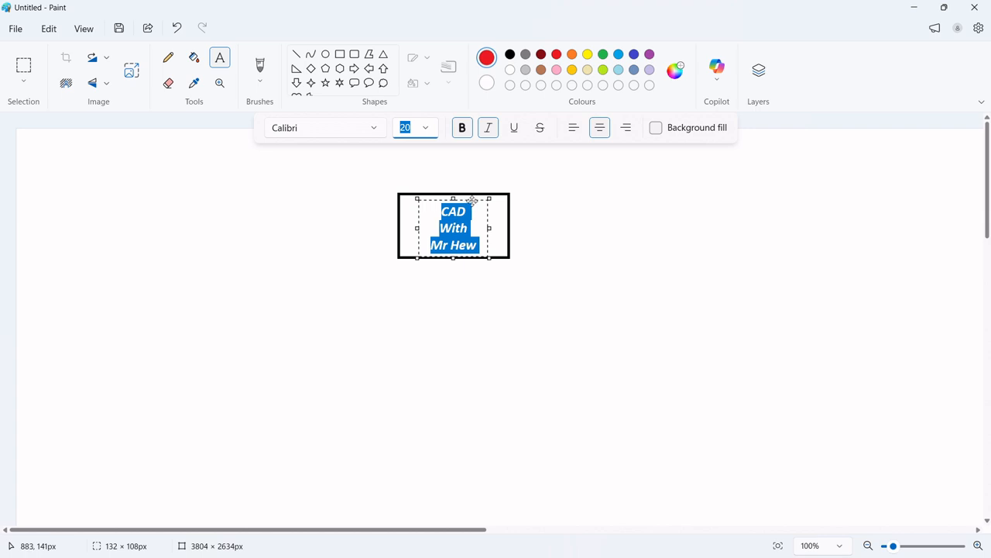
drag(473, 201, 474, 198)
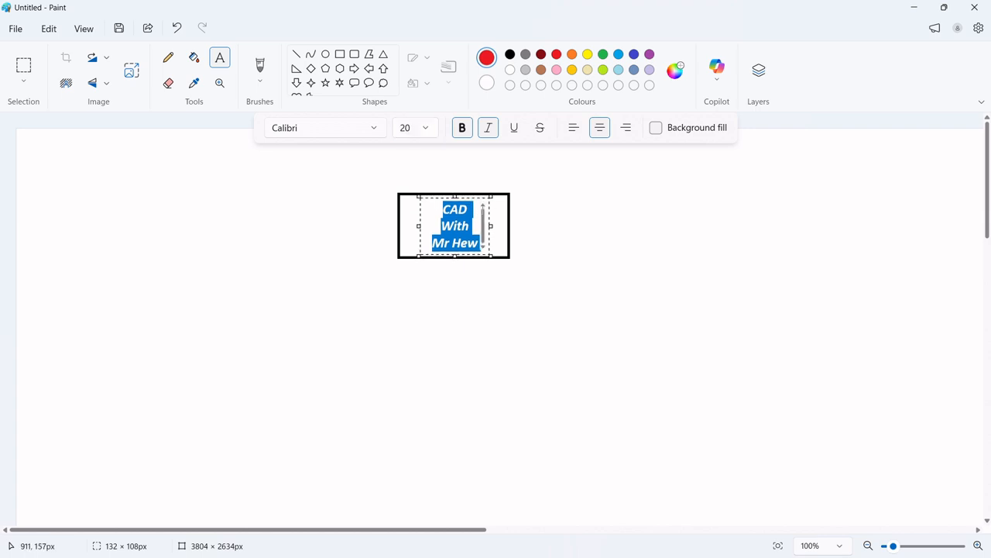
click(475, 213)
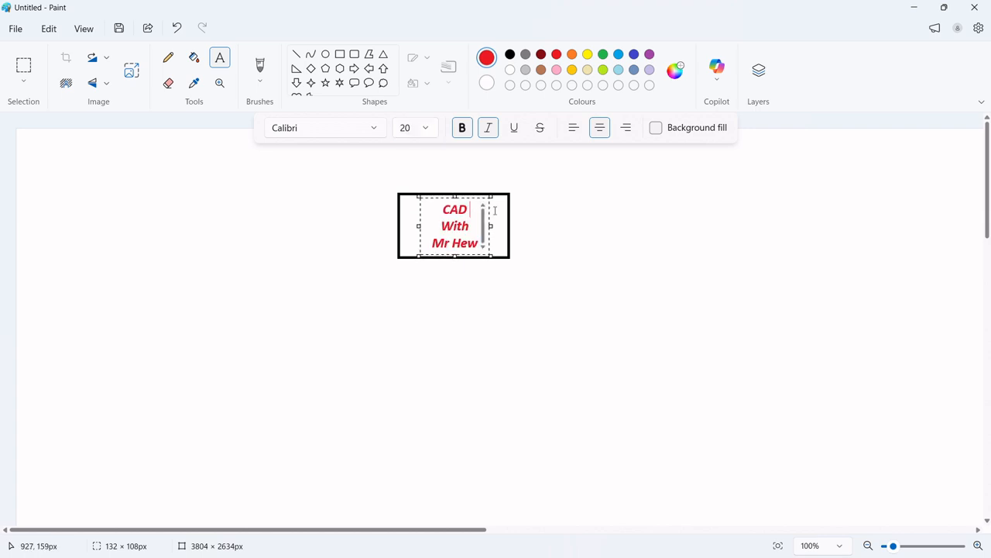
click(495, 211)
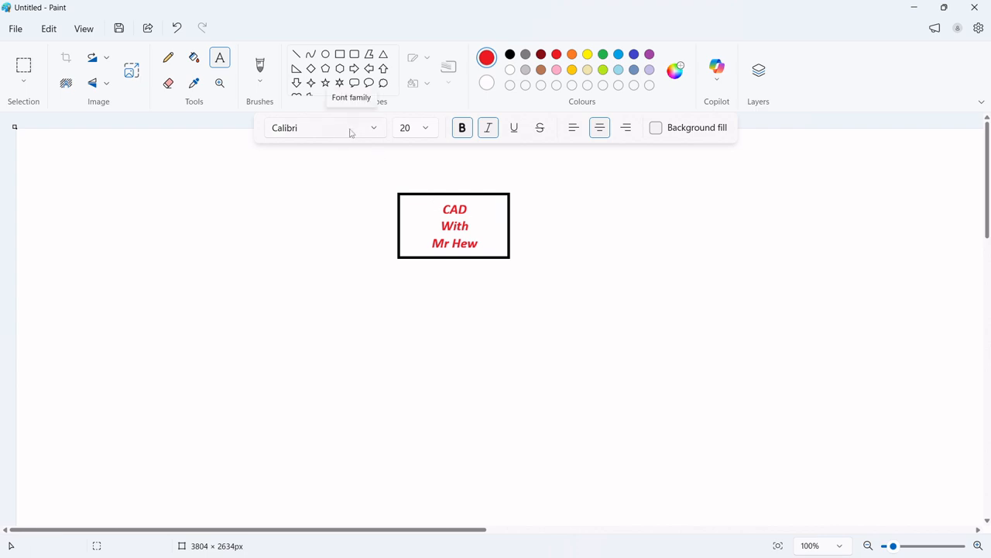
Draw a blue oval about 31 × 27 px in the rectangle's upper-left corner
click(326, 55)
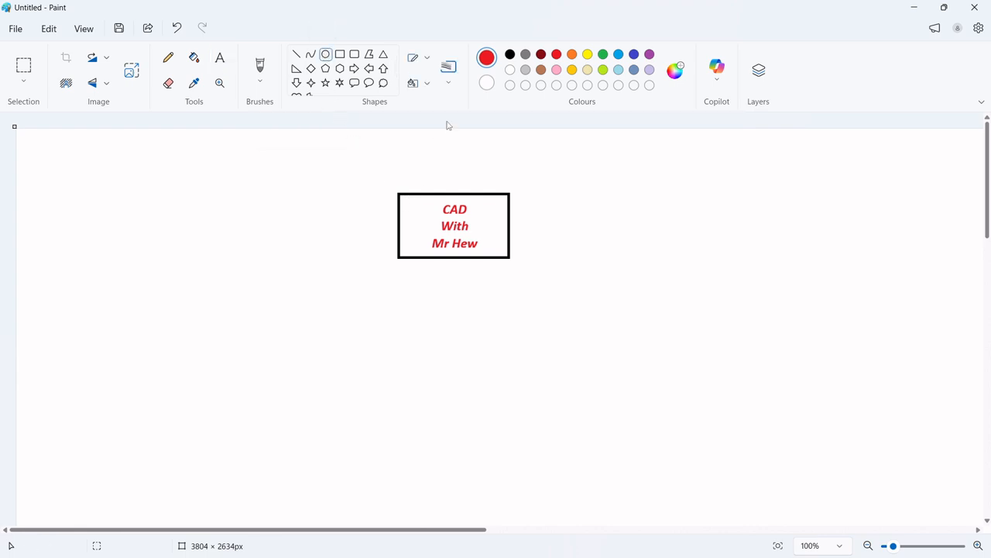
click(634, 55)
drag(409, 204, 426, 222)
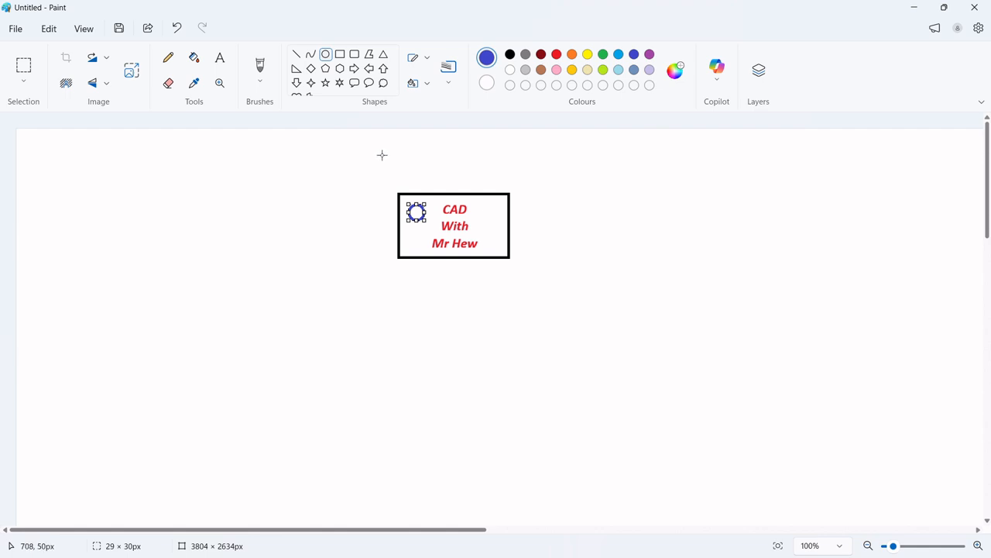
key(Delete)
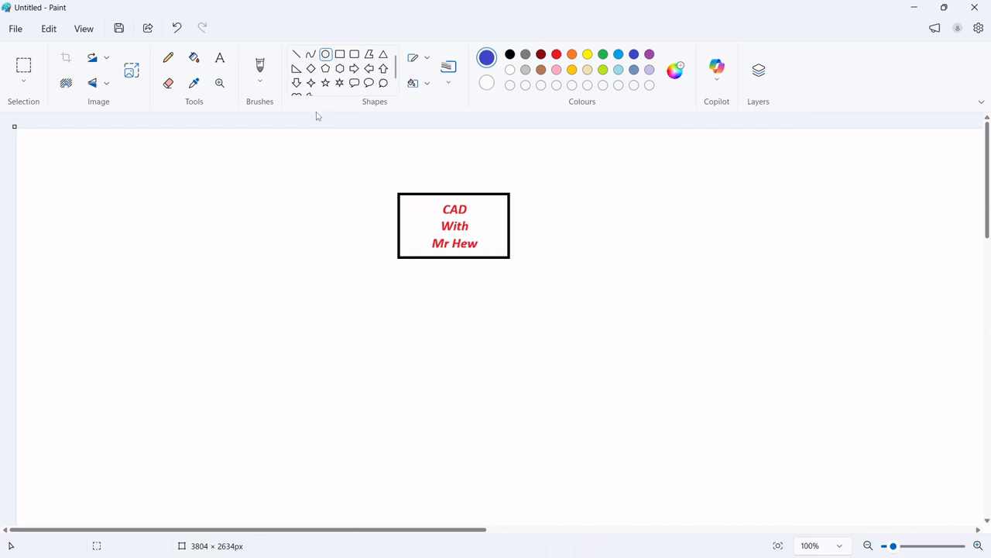
drag(407, 205, 423, 221)
drag(418, 209, 423, 206)
drag(421, 205, 423, 206)
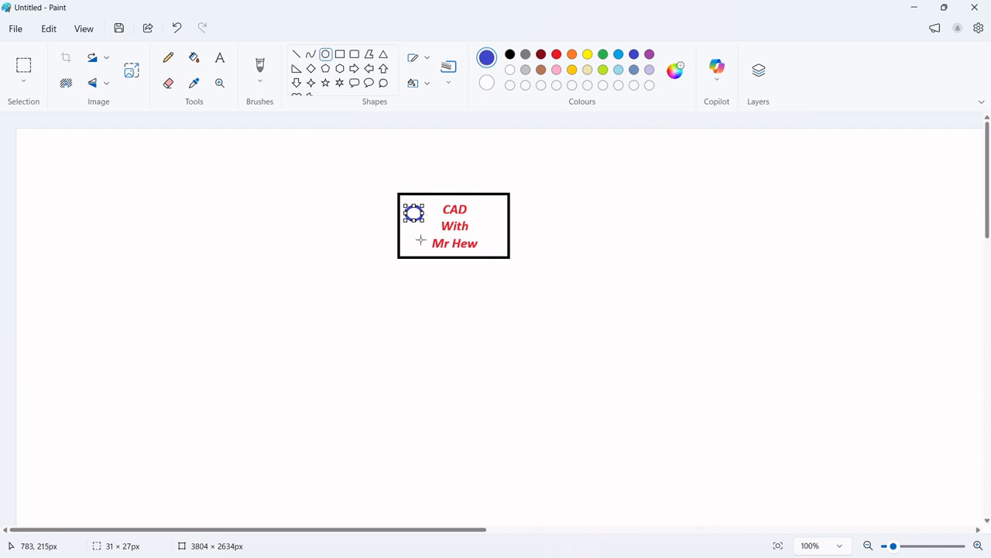
Draw short blue lines radiating around the circle to turn it into a sun-like gear symbol
click(420, 240)
click(296, 54)
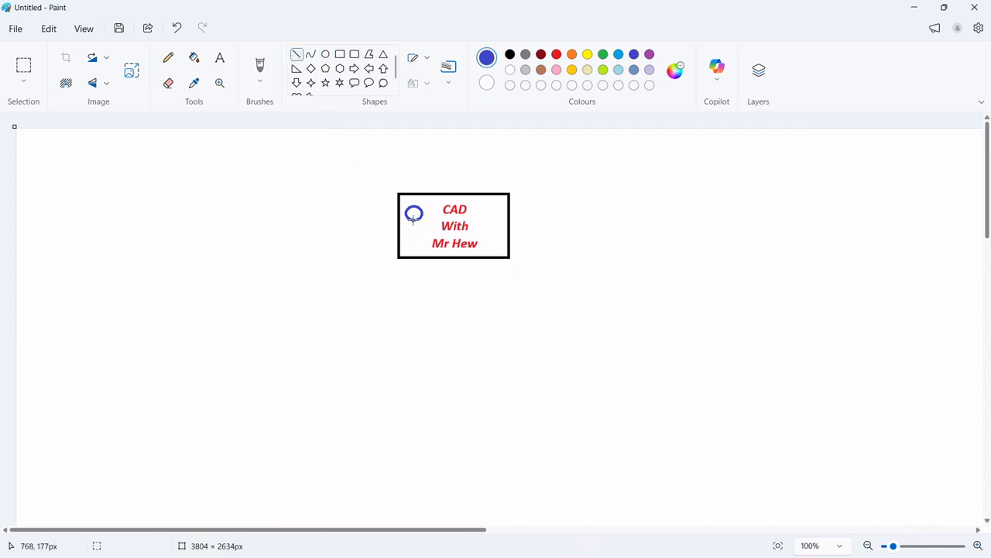
drag(414, 218, 415, 221)
key(ctrl+z)
click(441, 181)
drag(413, 206, 413, 199)
click(177, 27)
drag(406, 213, 402, 213)
click(419, 209)
drag(419, 208, 422, 203)
drag(420, 220, 424, 221)
drag(408, 217, 406, 223)
drag(408, 208, 405, 203)
click(490, 292)
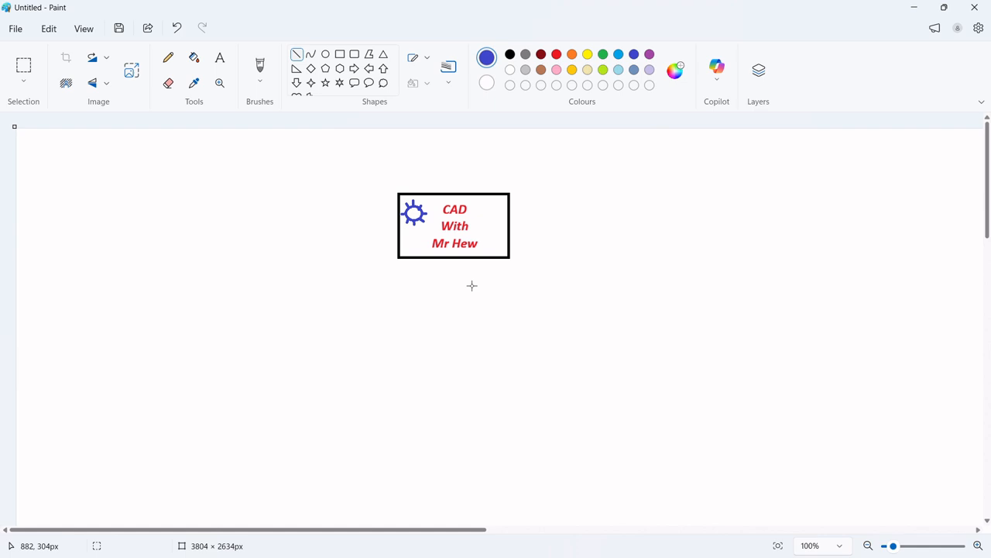
Draw a small blue right triangle in the rectangle's lower-right corner beside the text
click(295, 71)
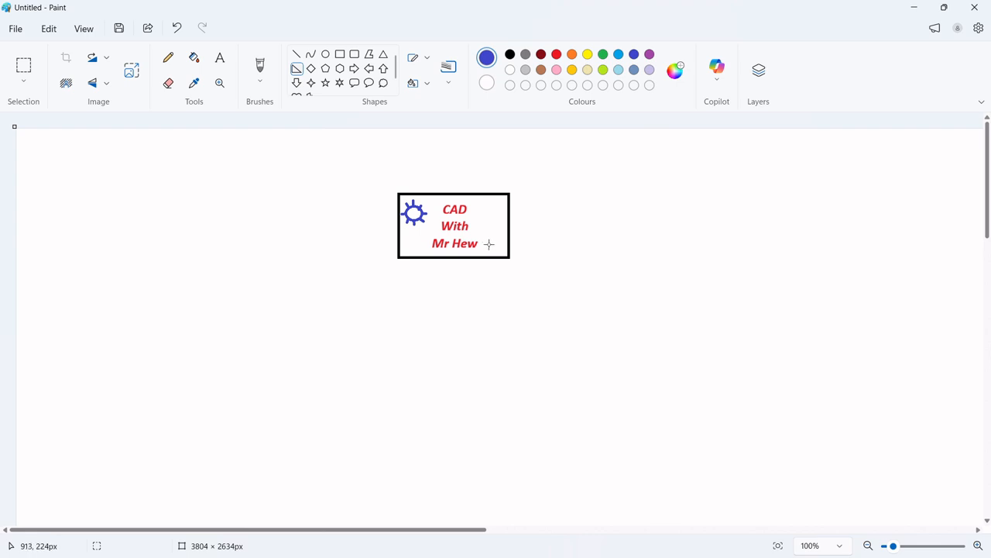
drag(488, 237, 503, 253)
click(562, 255)
Save the image as a JPEG picture named Cad with Mr Hew Logo design
click(14, 31)
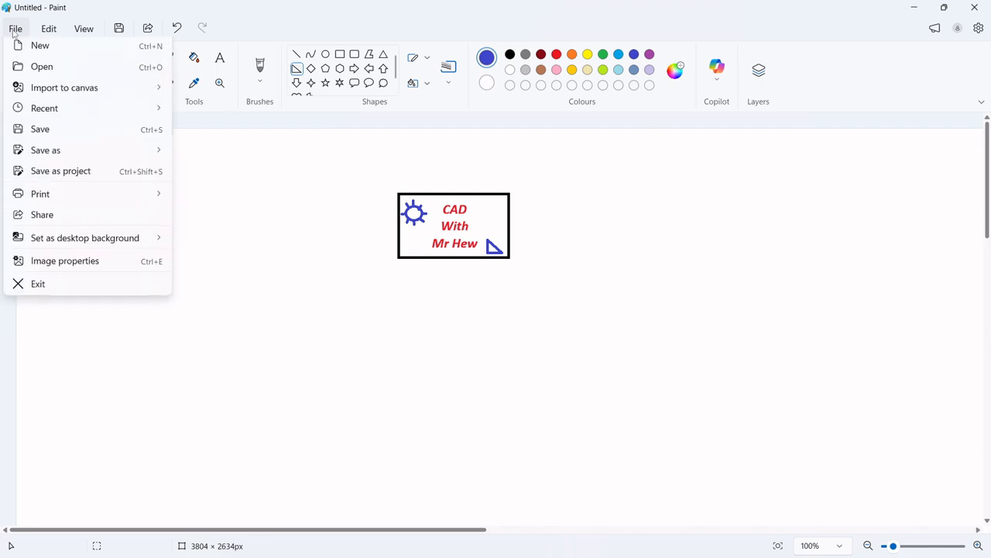
mouse_move(57, 160)
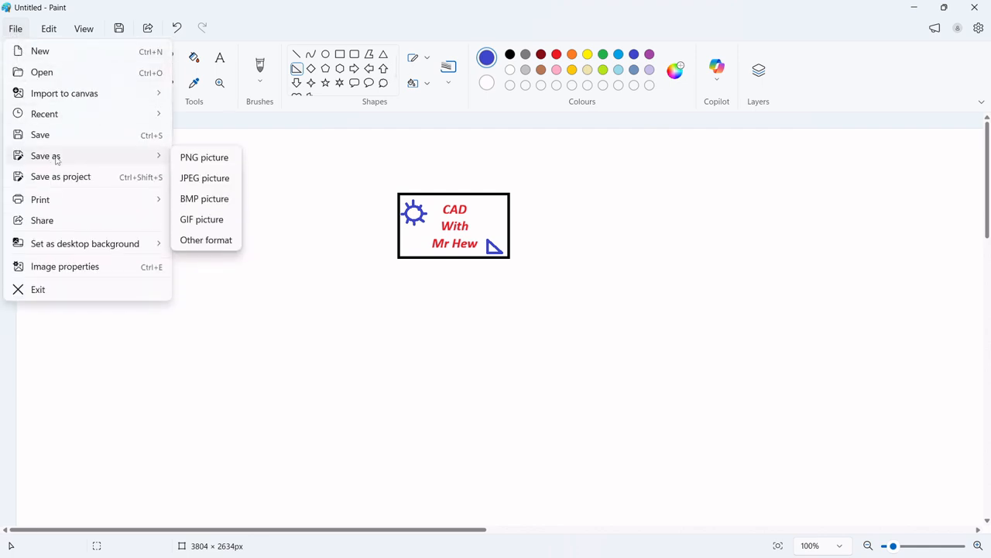
click(206, 180)
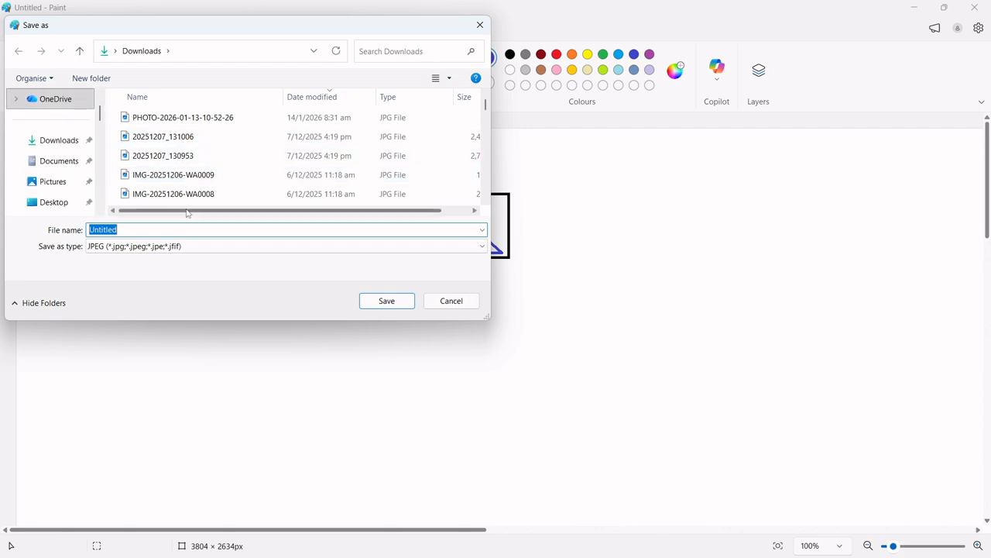
text(Cad )
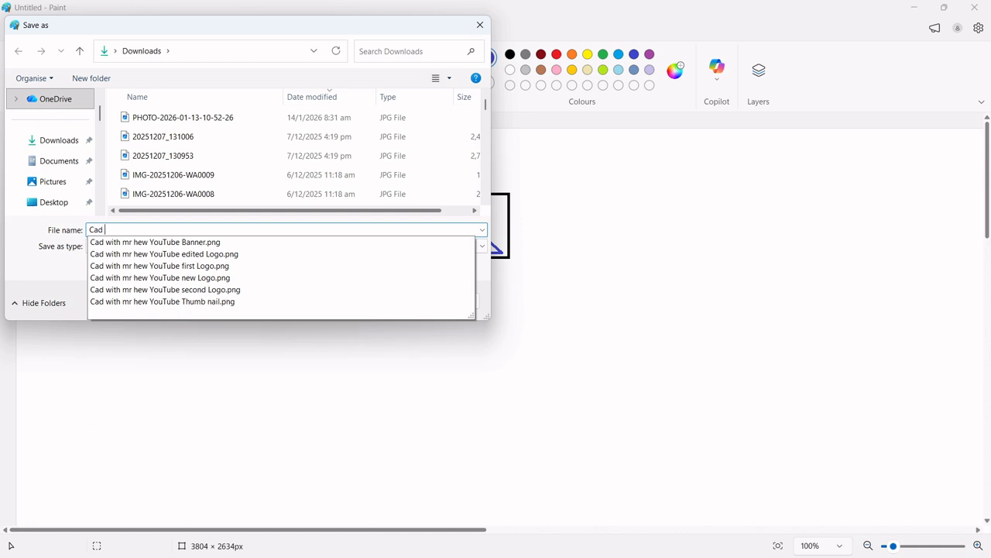
text(with Mr Hew Logo )
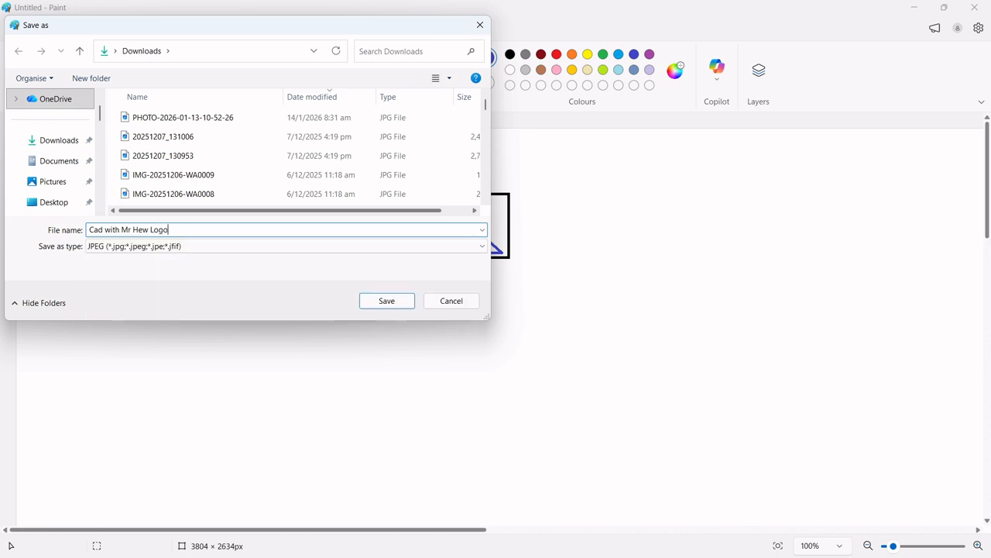
text(design)
key(Return)
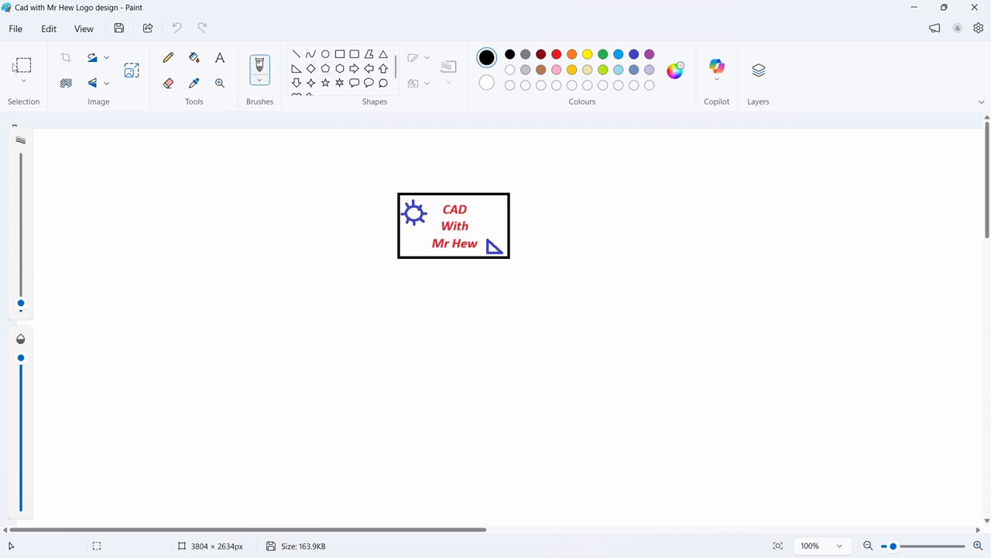
Crop the canvas to a selection drawn around the label
click(23, 66)
drag(377, 176, 525, 281)
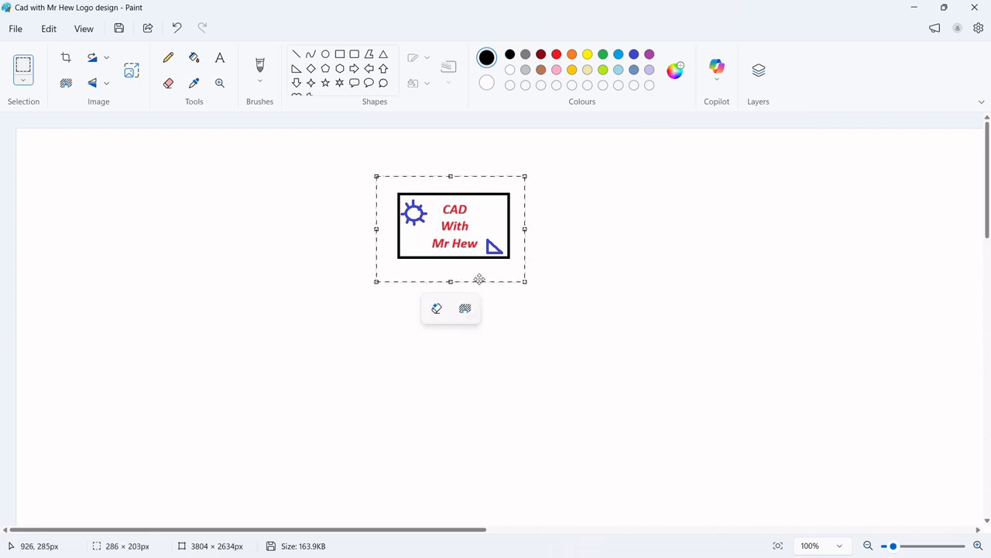
click(66, 58)
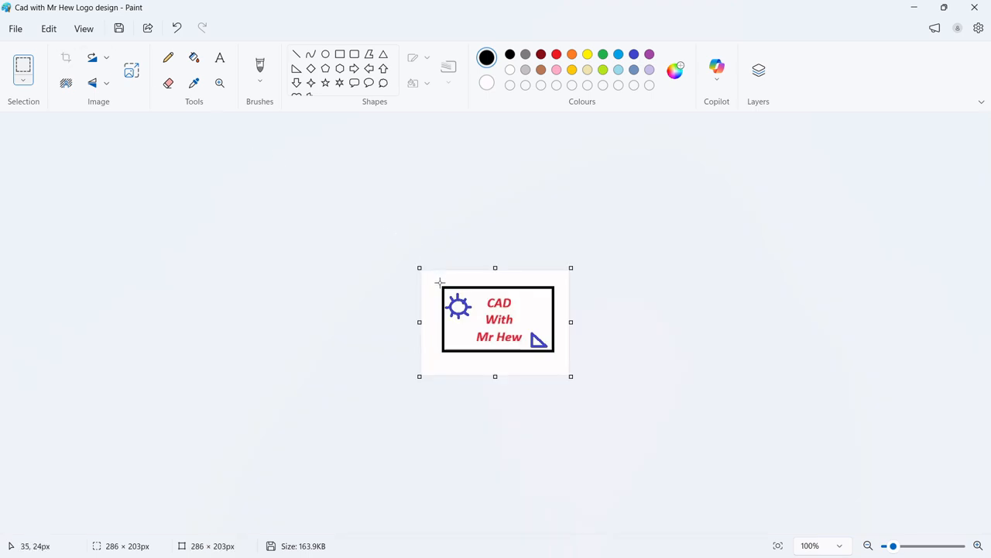
drag(440, 284, 556, 355)
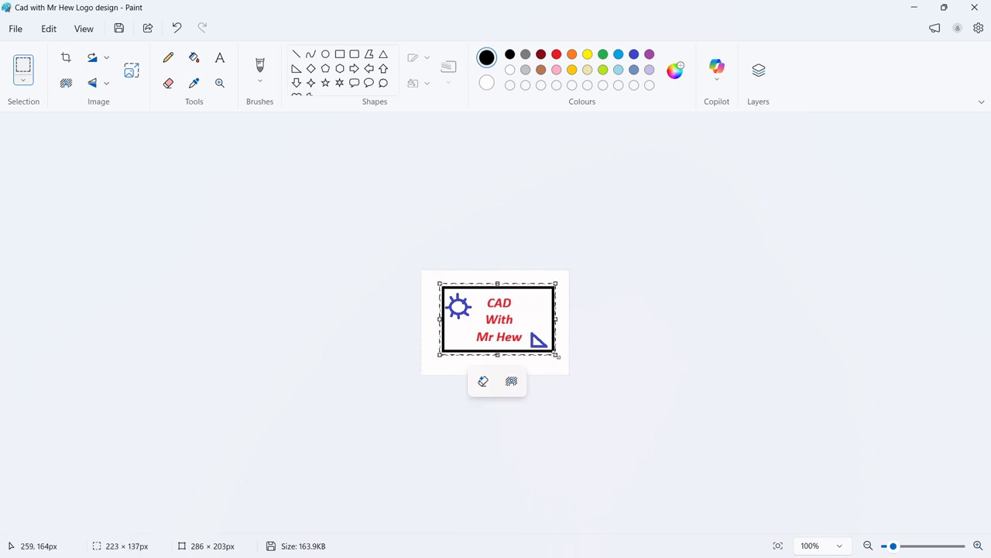
click(552, 401)
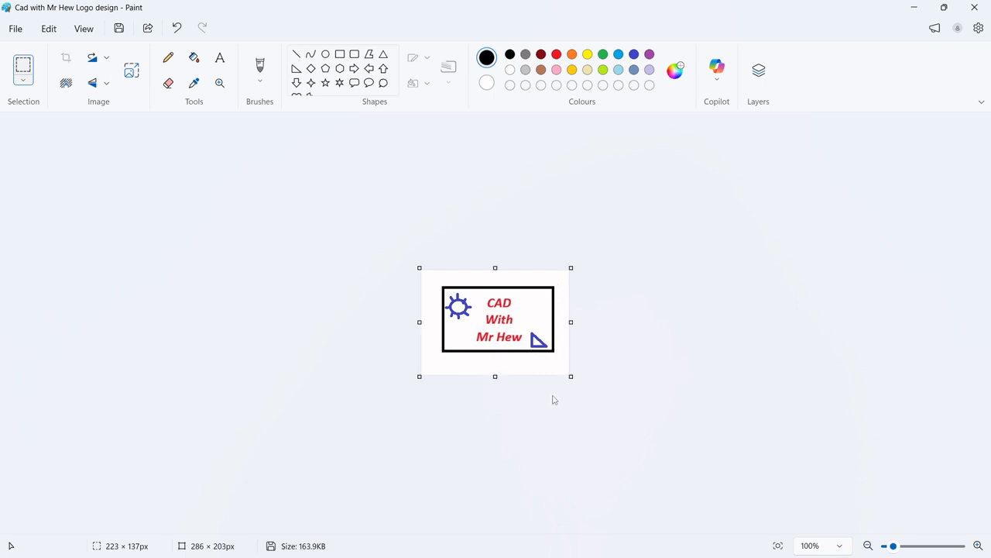
Save the cropped image as a JPEG picture named Cad with Mr Hew Logo design2
click(19, 29)
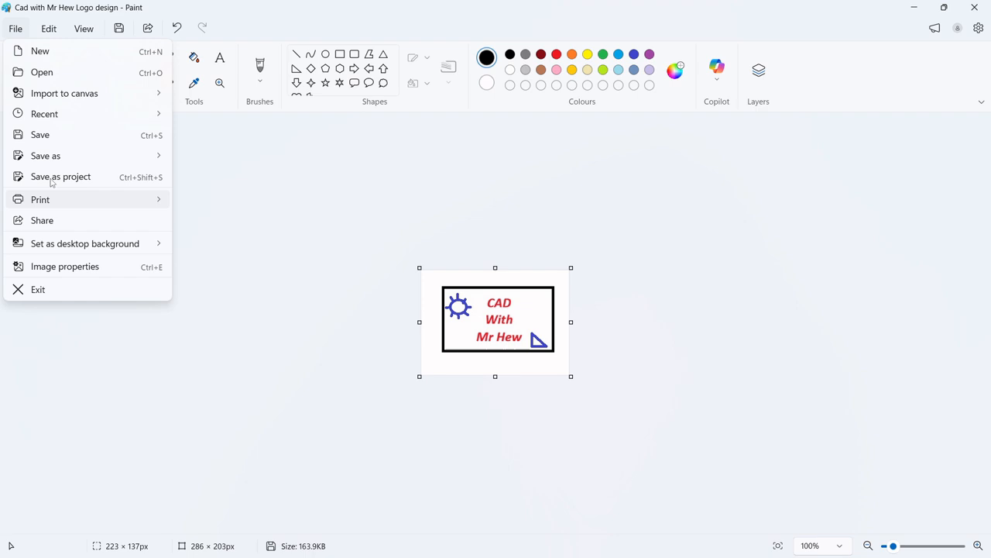
mouse_move(61, 159)
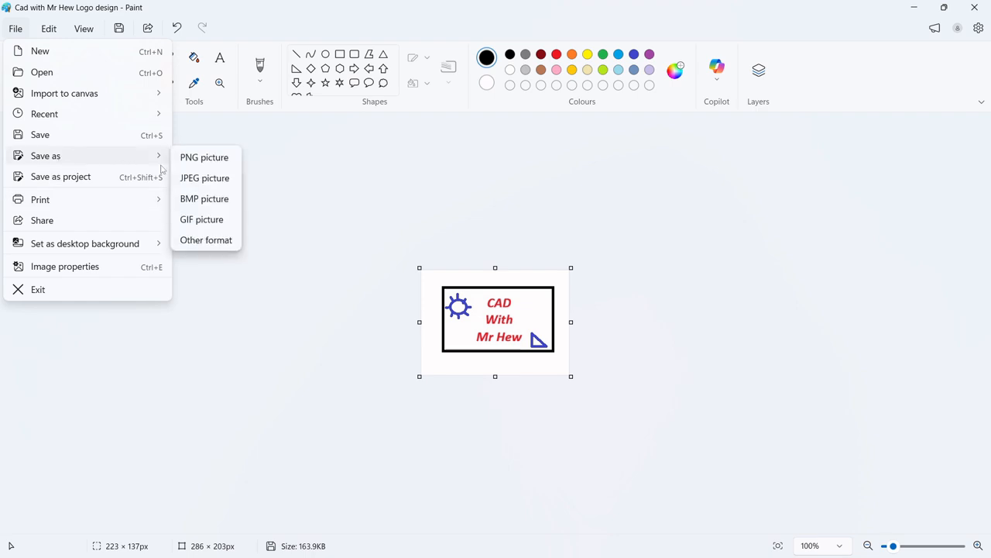
click(196, 183)
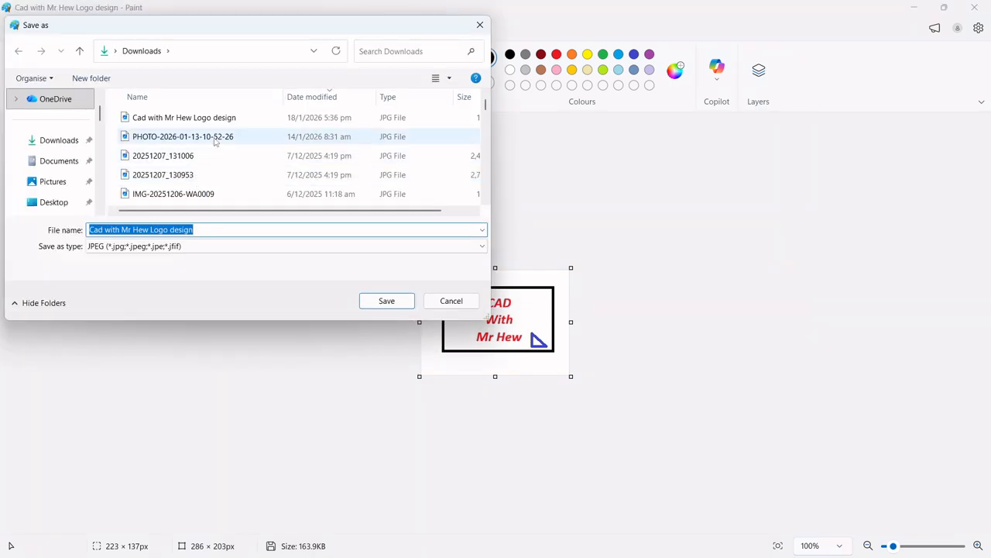
click(195, 230)
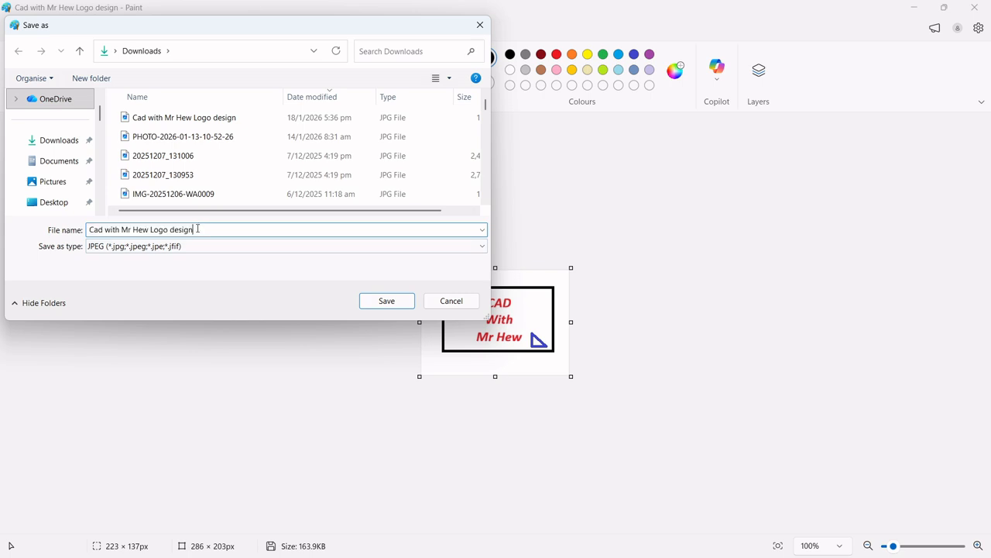
text(2)
key(Return)
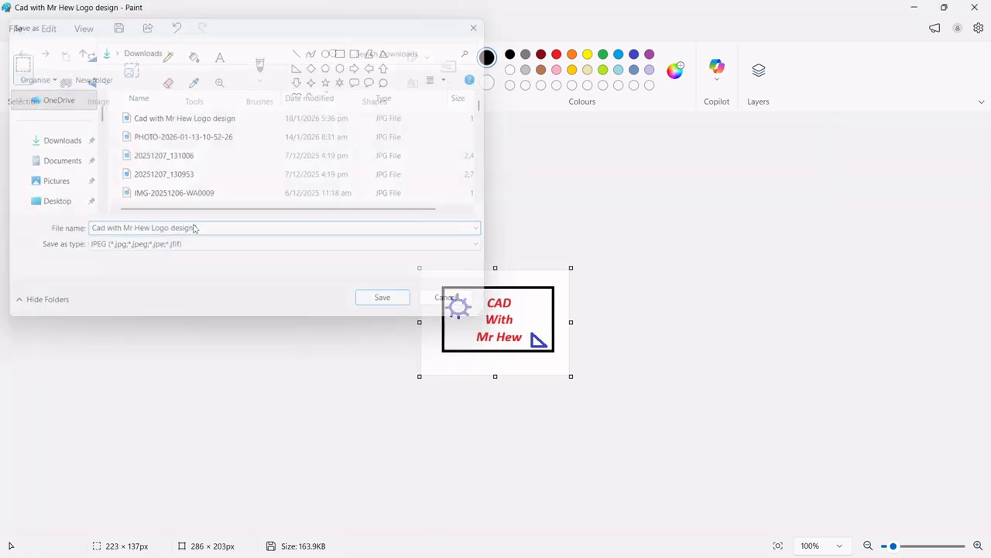